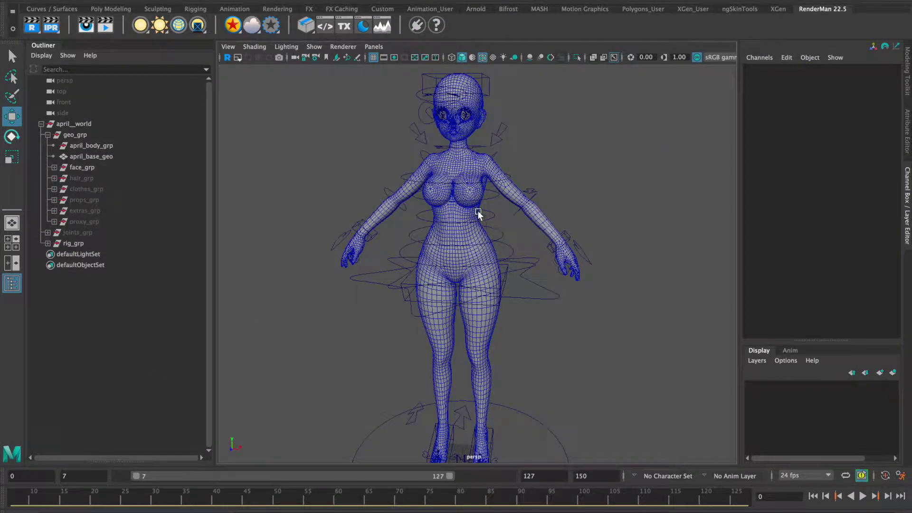
Step: Make the hidden joints_grp visible to show the skeleton inside the character
middle_click_drag(494, 218, 495, 263, "alt")
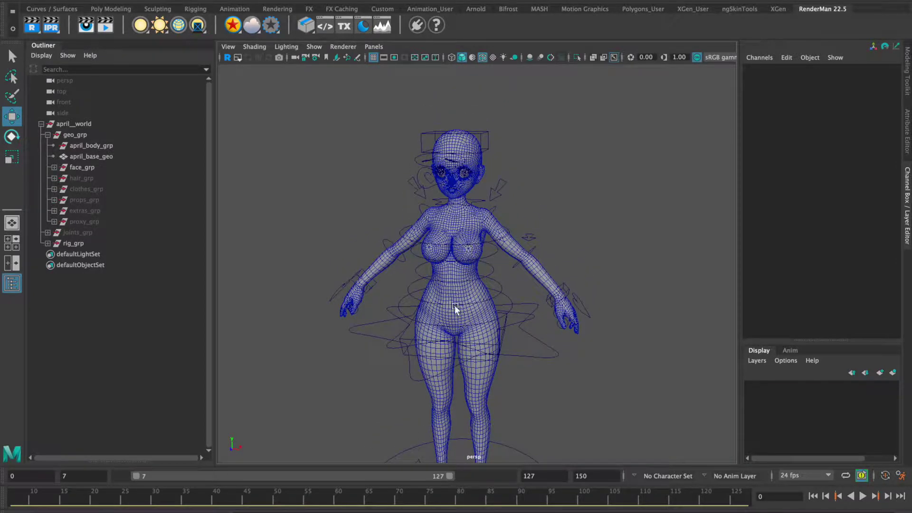
left_click_drag(467, 285, 435, 288, "alt")
left_click(84, 232)
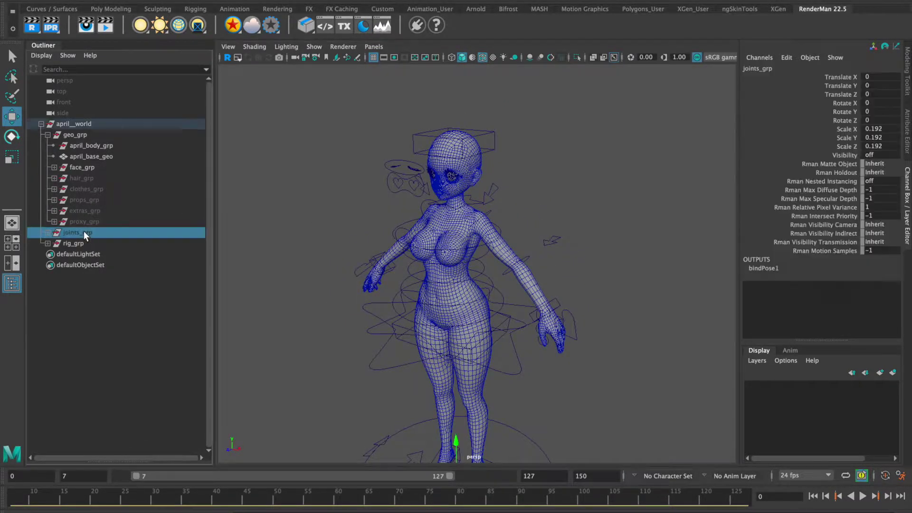
key("shift+h")
left_click_drag(429, 294, 378, 276, "alt")
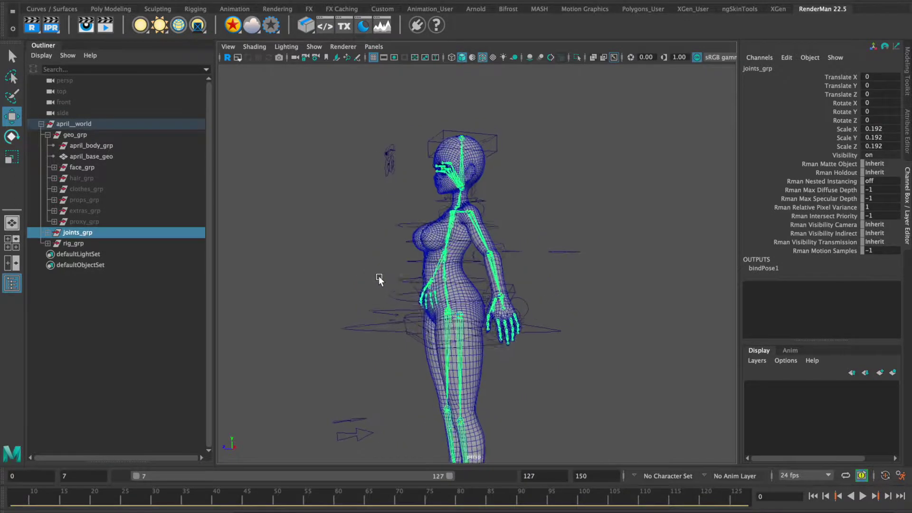
right_click_drag(379, 276, 391, 274, "alt")
left_click_drag(391, 277, 429, 293, "alt")
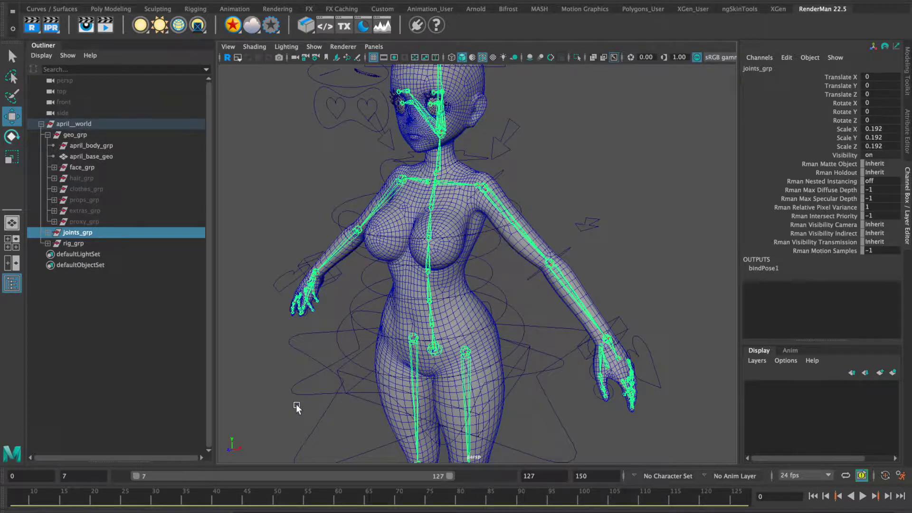
Step: Move the left arm control lt_arm_icon up and outward to test the arm's bend
left_click_drag(532, 344, 572, 297, "alt")
left_click(580, 338)
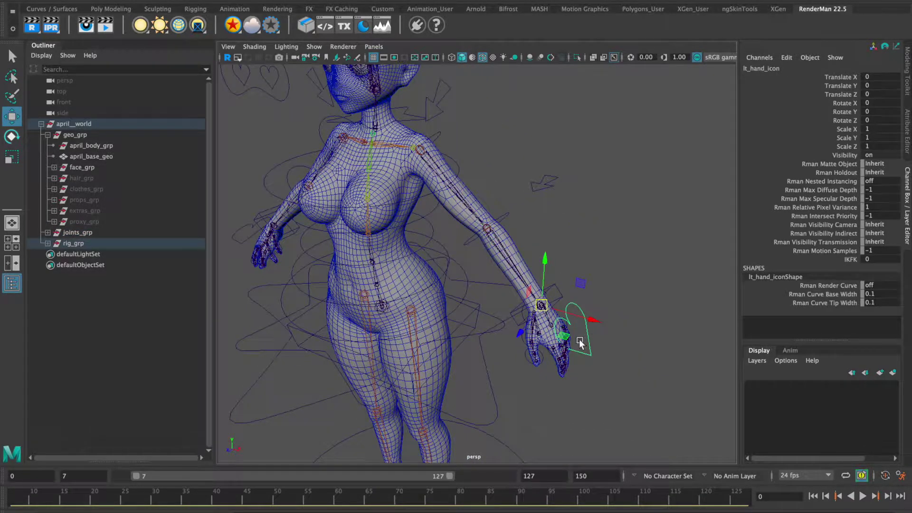
left_click(540, 306)
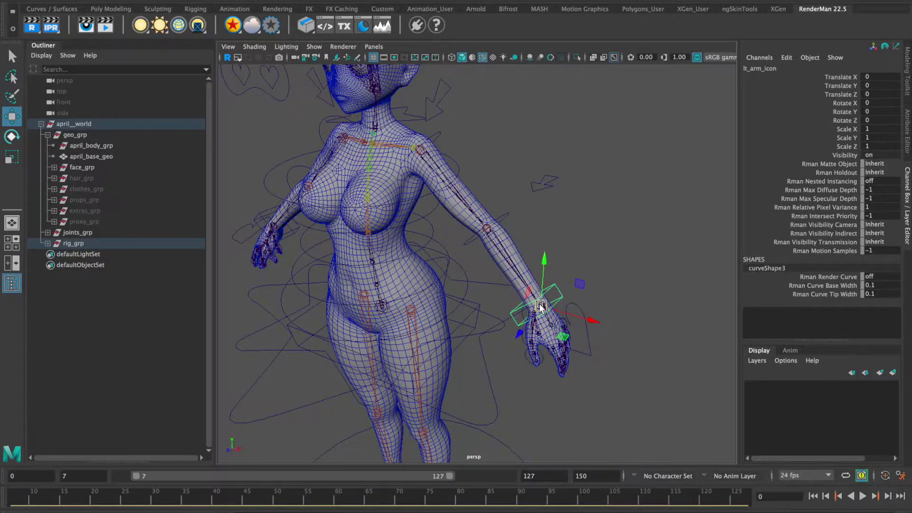
left_click_drag(541, 307, 582, 239)
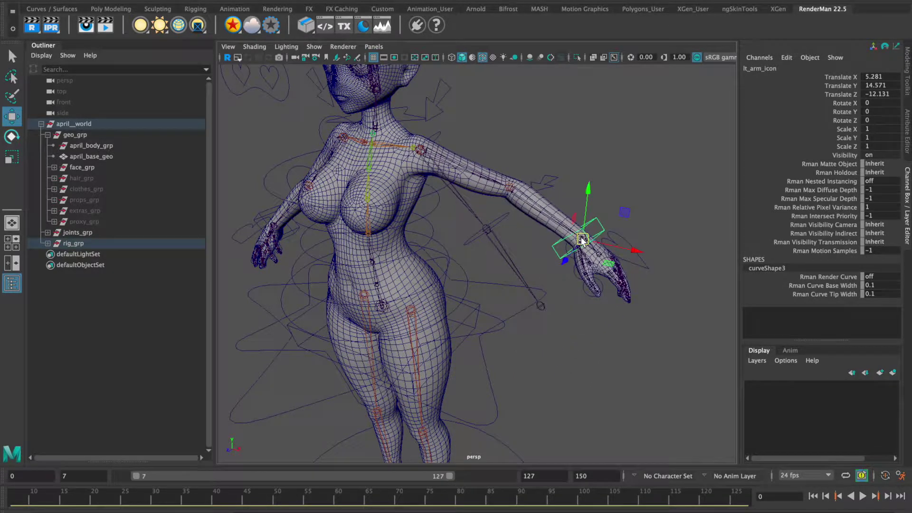
Step: Select the IKFK attribute of the left hand control lt_hand_icon, and undo the arm control's move
left_click(647, 269)
left_click(858, 259)
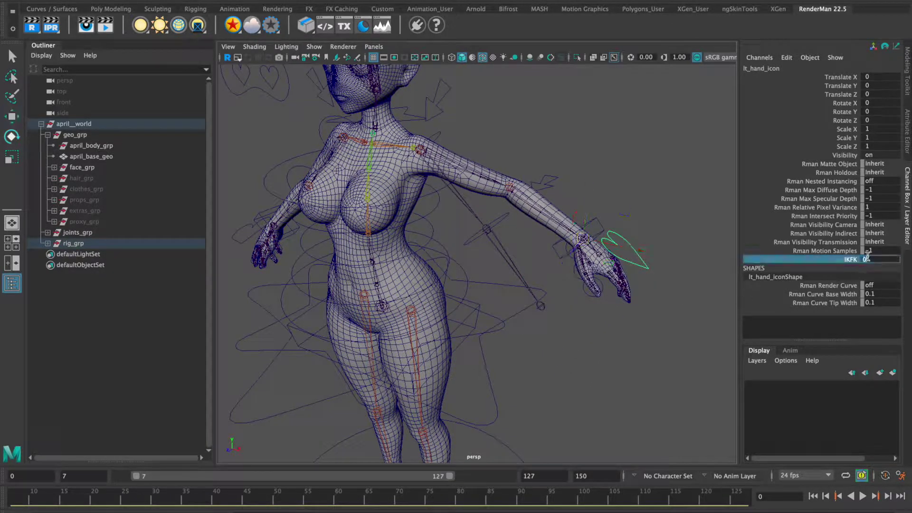
middle_click_drag(592, 287, 516, 263)
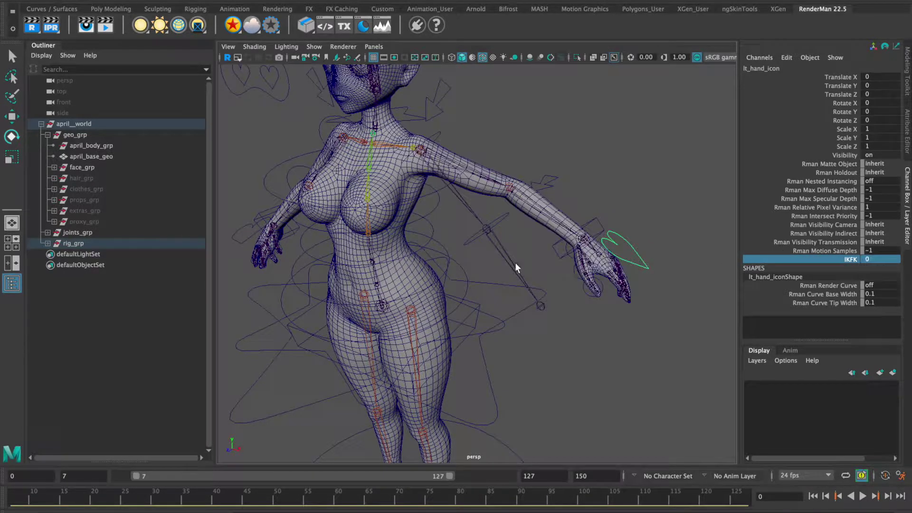
left_click(637, 262)
key("w")
key("ctrl+z")
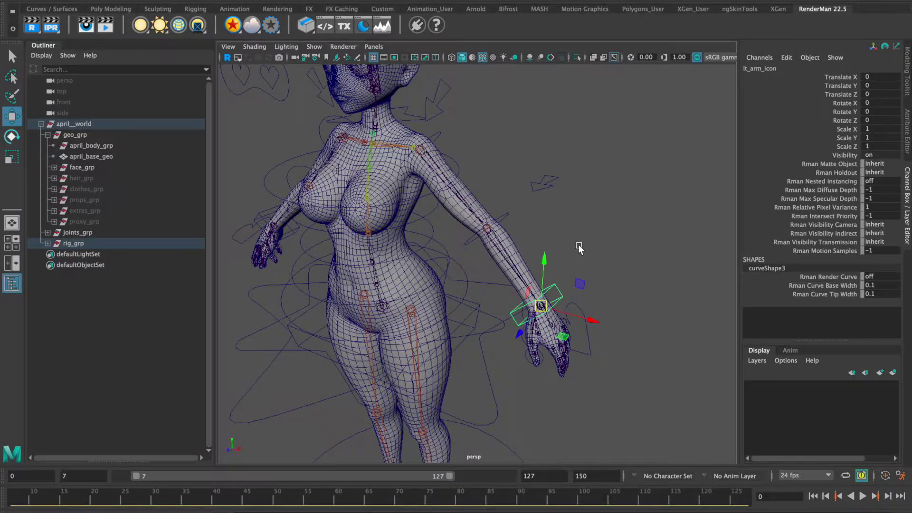
Step: Rotate the left thumb's base control lt_thumb_01_icon about -14.7 degrees in Y and select its parent group
left_click_drag(578, 247, 547, 247, "alt")
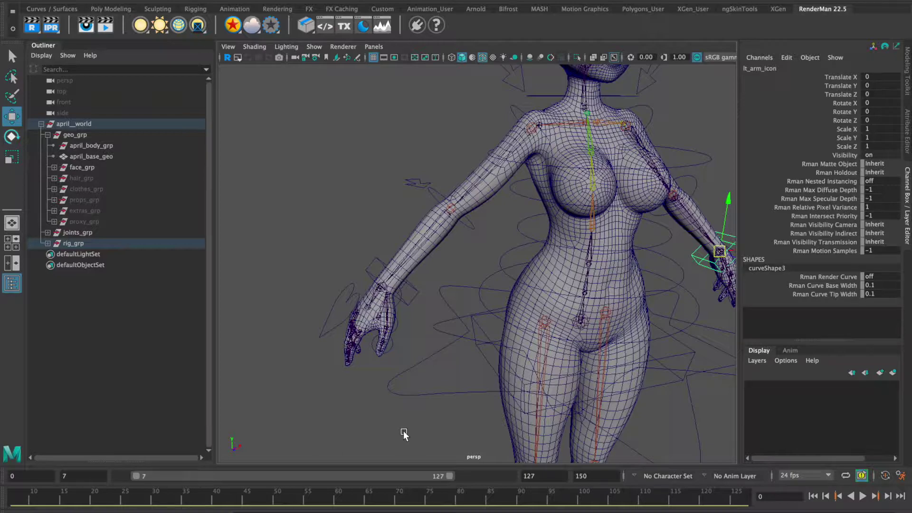
left_click_drag(554, 343, 486, 302, "alt")
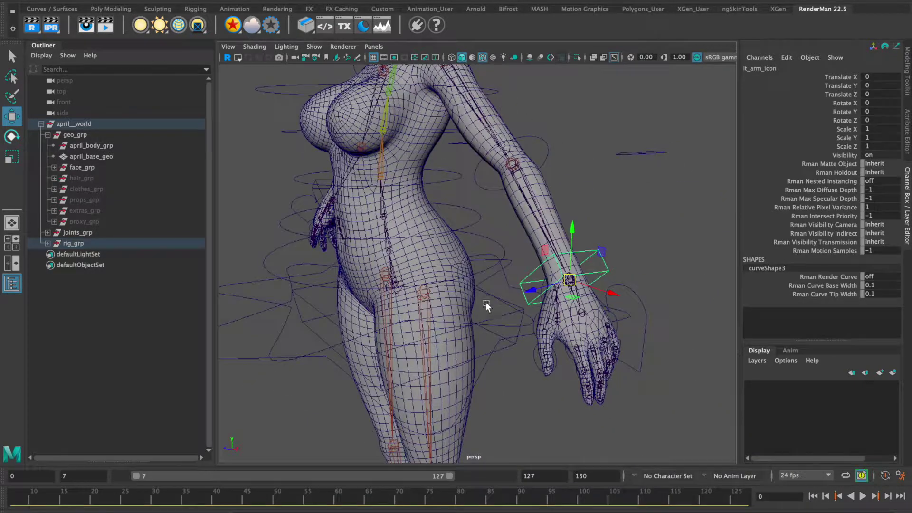
right_click_drag(486, 302, 525, 335, "alt")
middle_click_drag(588, 349, 551, 296, "alt")
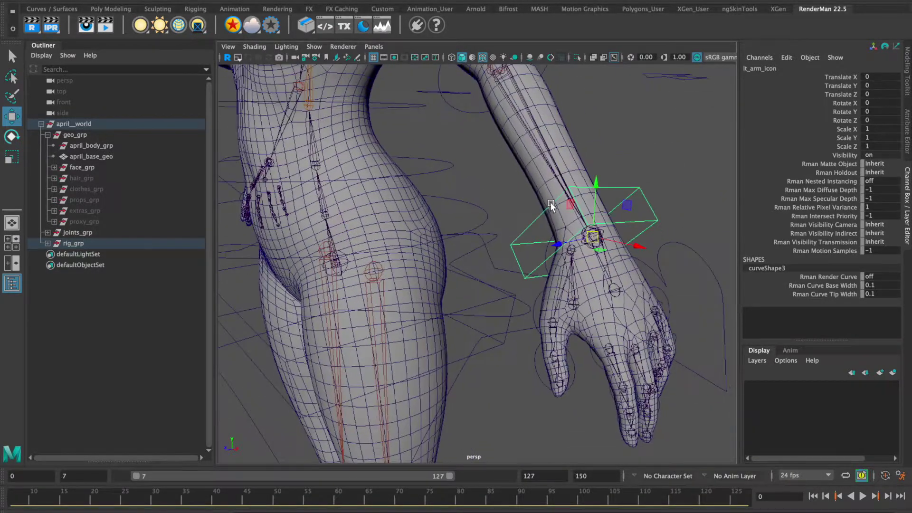
key("q")
left_click(540, 244)
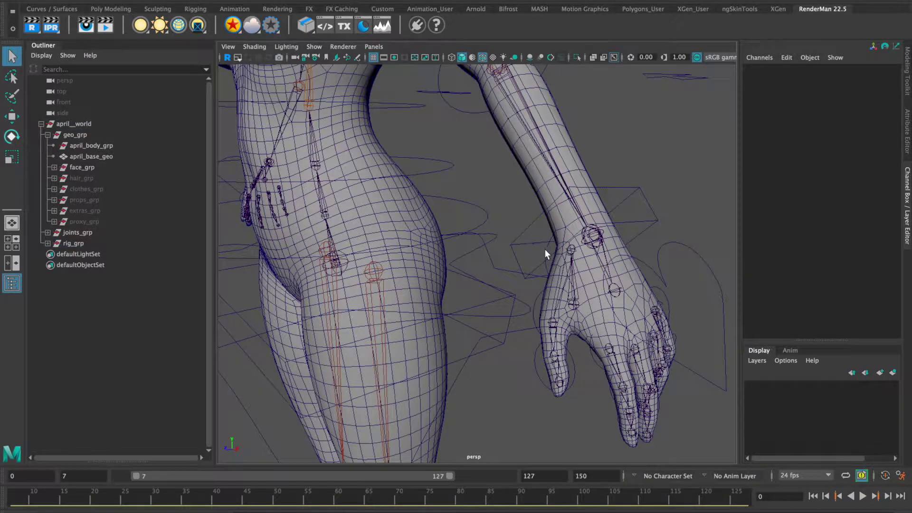
left_click(545, 249)
key("e")
left_click_drag(595, 264, 591, 277)
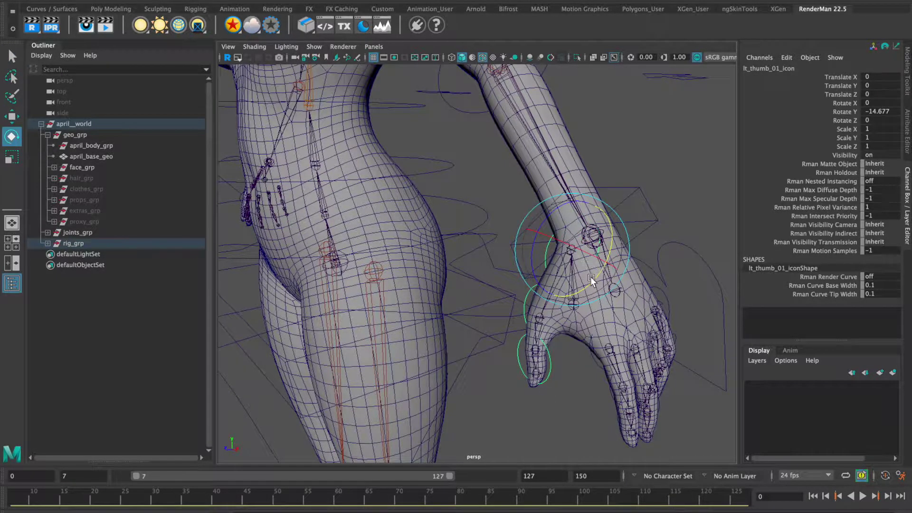
key("Up")
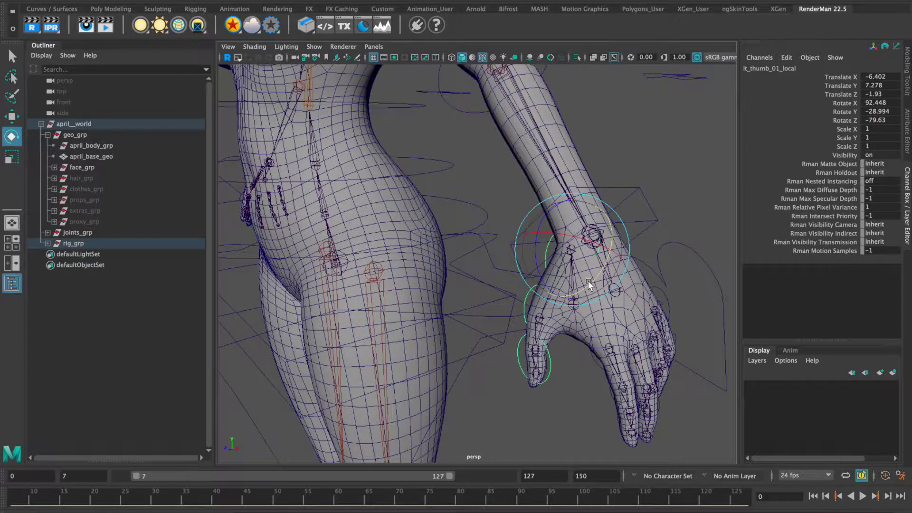
Step: Try to rotate the next control along the left thumb, and undo that rotation
left_click(524, 299)
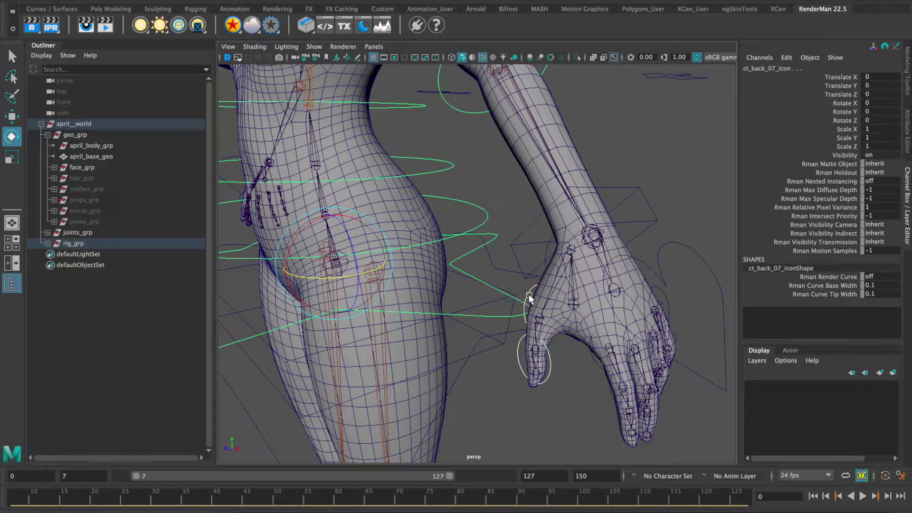
left_click(528, 291)
left_click(528, 292)
left_click_drag(565, 301, 560, 278)
key("ctrl+z")
Step: Undo the rotation of the left thumb's base control and clear the selection
left_click(560, 278)
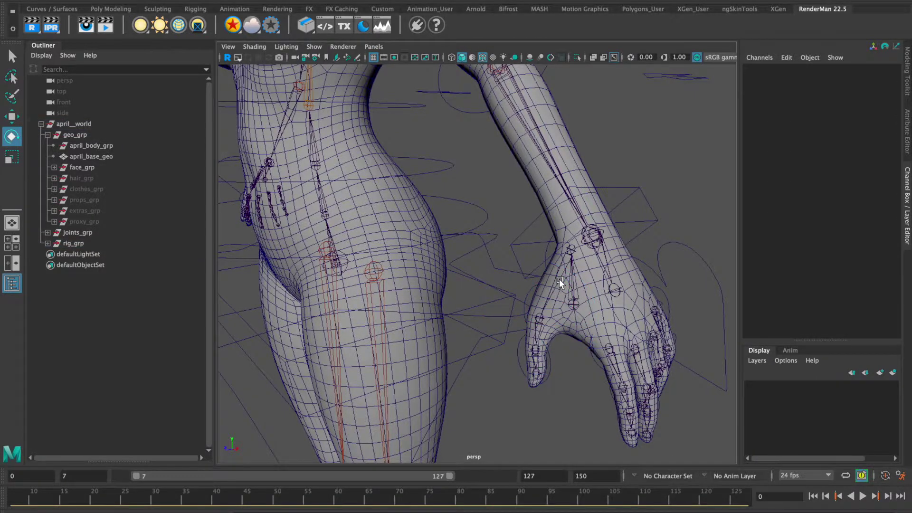
left_click(559, 278)
key("ctrl+z")
key("ctrl+z")
key("ctrl+z")
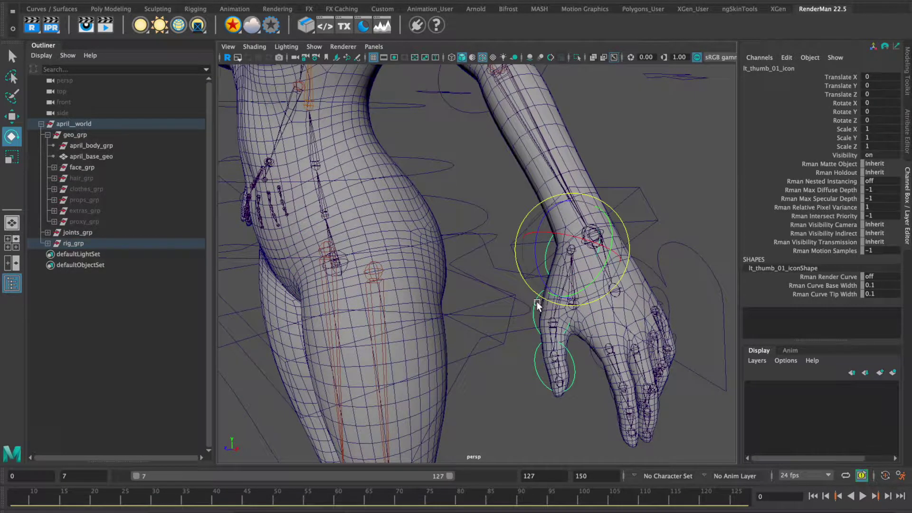
left_click(579, 289)
left_click(671, 206)
Step: Test-rotate the lower back control ct_back_07_icon about -16.4 degrees in Z, and undo the rotation
right_click_drag(671, 207, 547, 279, "alt")
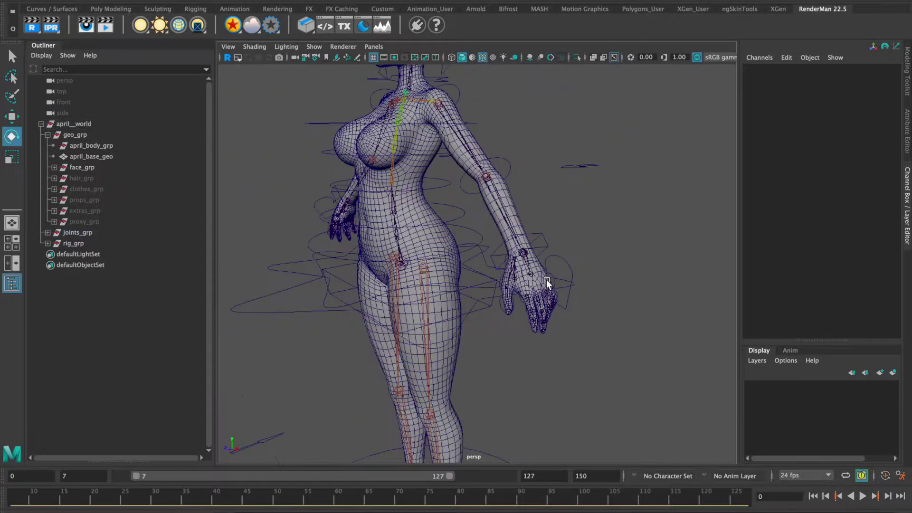
left_click_drag(546, 279, 480, 312, "alt")
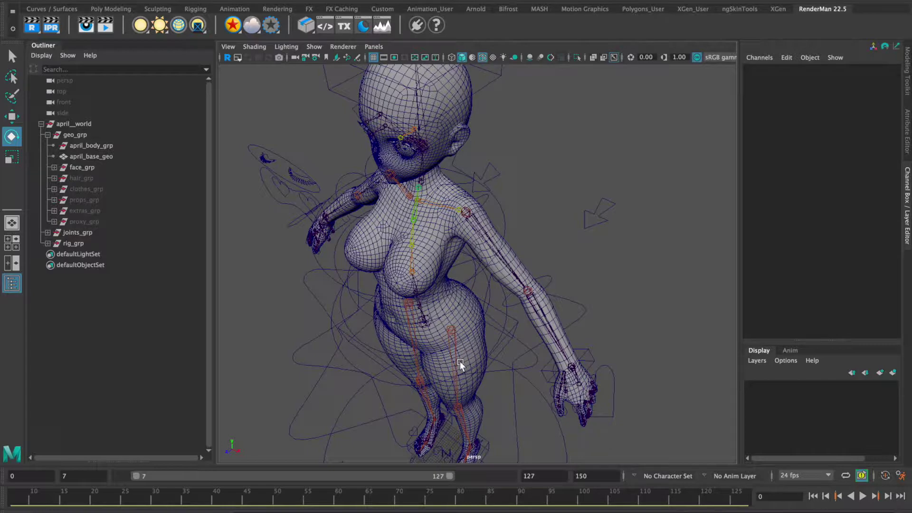
left_click_drag(460, 361, 497, 314, "alt")
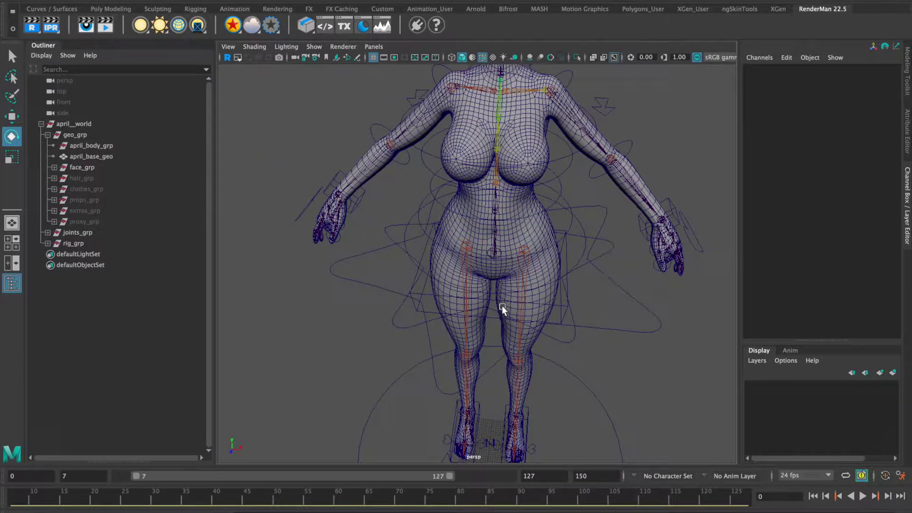
left_click_drag(553, 342, 595, 254, "alt")
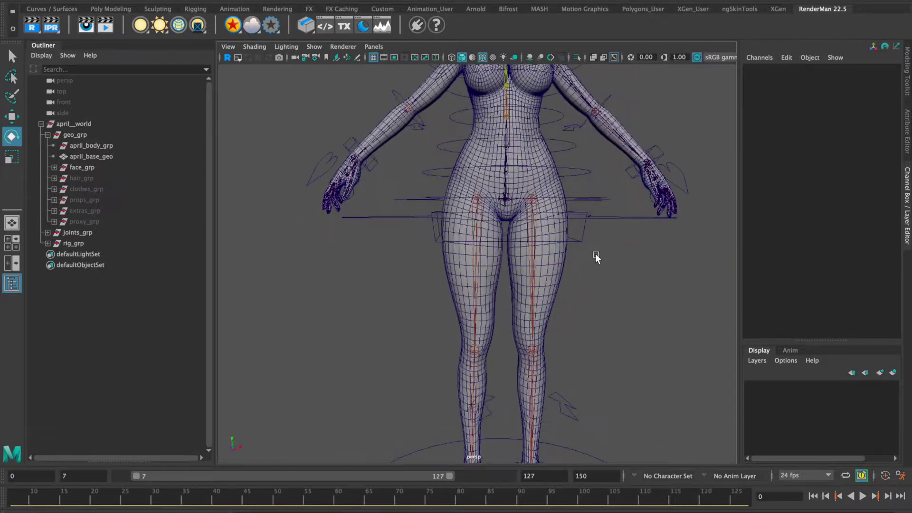
middle_click_drag(594, 254, 591, 269, "alt")
left_click_drag(591, 269, 591, 279, "alt")
left_click(562, 255)
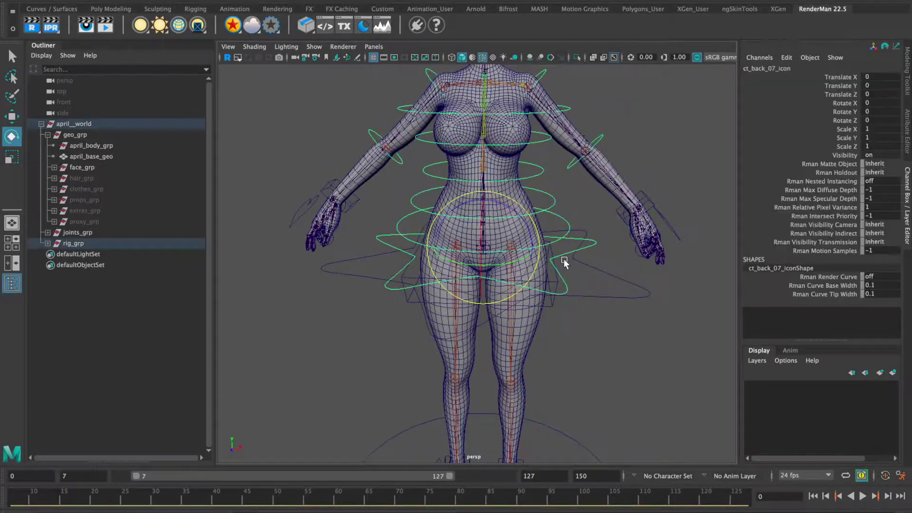
mouse_move(473, 201)
left_mouse_down()
mouse_move(457, 204)
mouse_move(486, 209)
left_mouse_up()
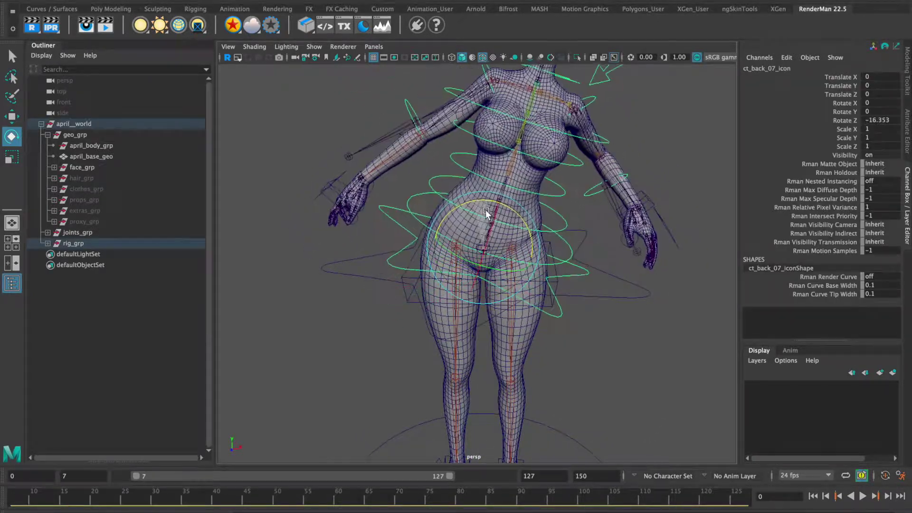
key("z")
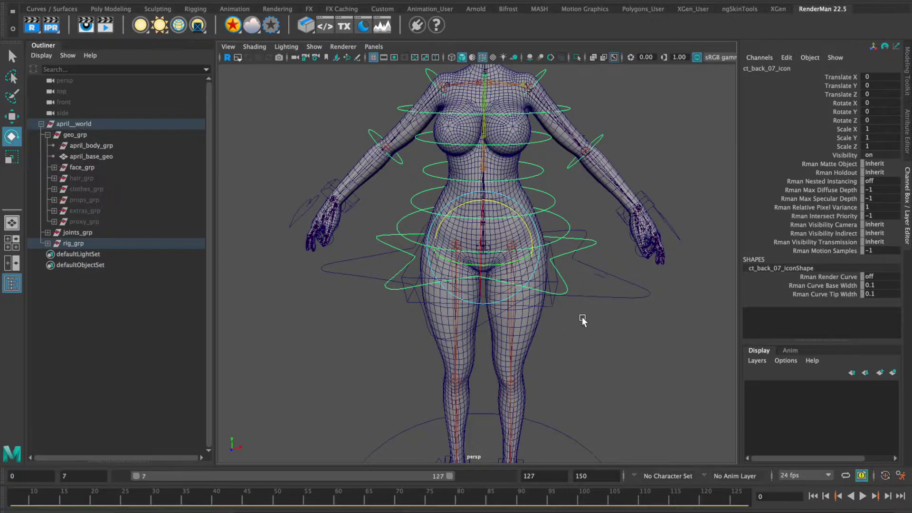
Step: Test-rotate the hip control ct_hip_icon and the ct_cog_icon control, the latter about 11 degrees in Z, undoing each rotation
left_click_drag(584, 318, 552, 262, "alt")
left_click(561, 268)
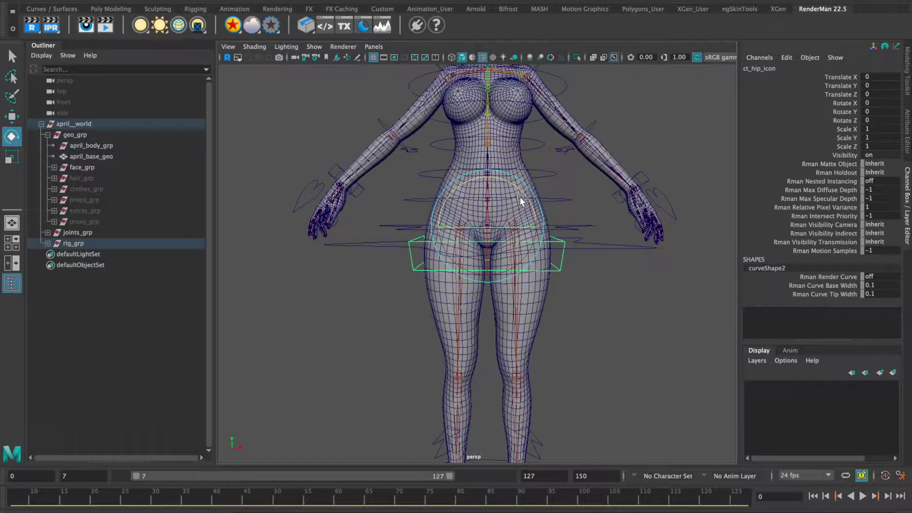
mouse_move(519, 197)
left_mouse_down()
mouse_move(515, 189)
mouse_move(529, 232)
mouse_move(517, 210)
left_mouse_up()
key("ctrl+z")
left_click(589, 240)
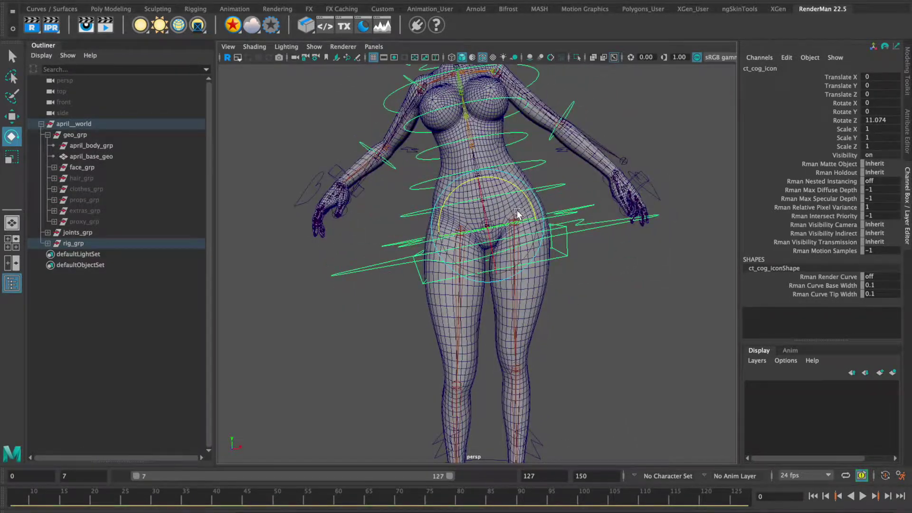
key("ctrl+z")
Step: Lift the left foot control lt_foot_icon off the ground to test the leg's bend
left_click_drag(567, 281, 594, 223, "alt")
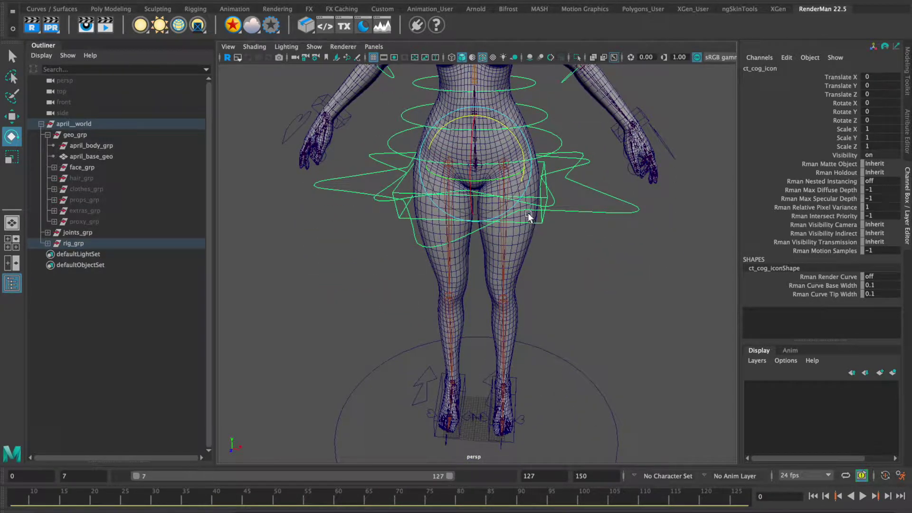
left_click_drag(567, 205, 413, 251, "alt")
scroll(417, 224, "down", 5)
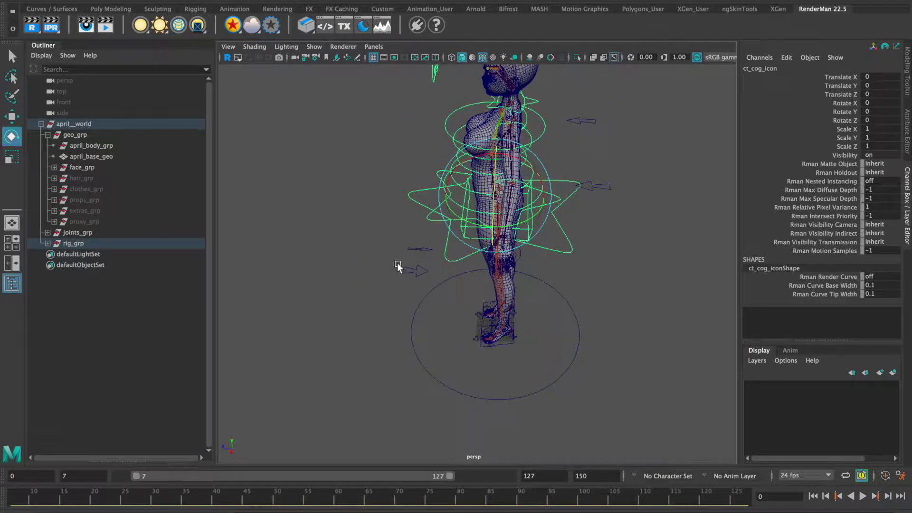
mouse_move(460, 316)
left_mouse_down("alt")
mouse_move(464, 301)
mouse_move(443, 291)
mouse_move(494, 297)
mouse_move(469, 303)
left_mouse_up("alt")
scroll(469, 304, "up", 5)
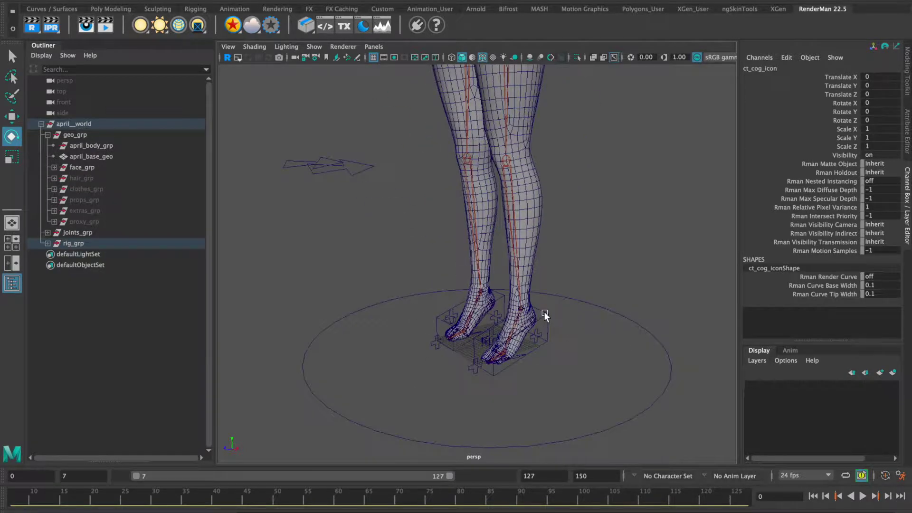
left_click(526, 319)
key("w")
left_click_drag(517, 310, 528, 251)
Step: Move the left knee control lt_knee_icon downward, and undo the knee and foot moves
left_click(348, 170)
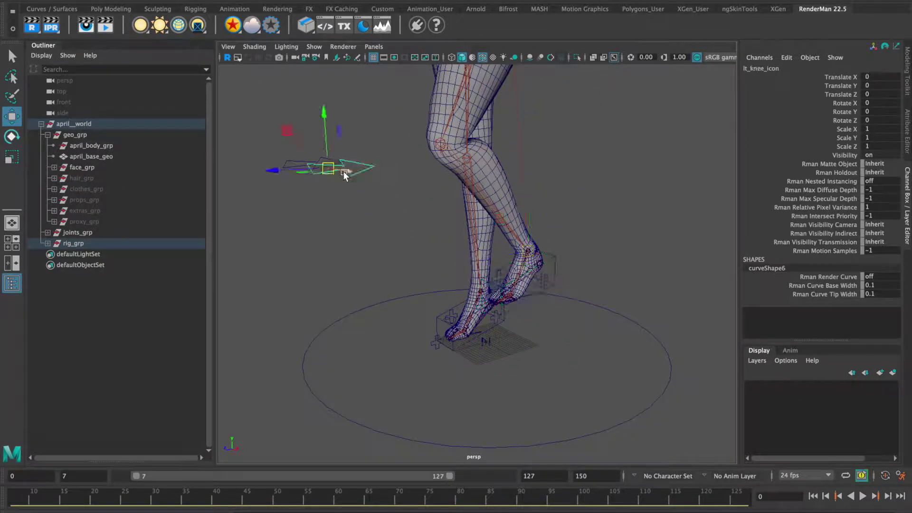
left_click_drag(329, 170, 326, 204)
key("ctrl+z")
key("ctrl+z")
key("ctrl+z")
key("ctrl+z")
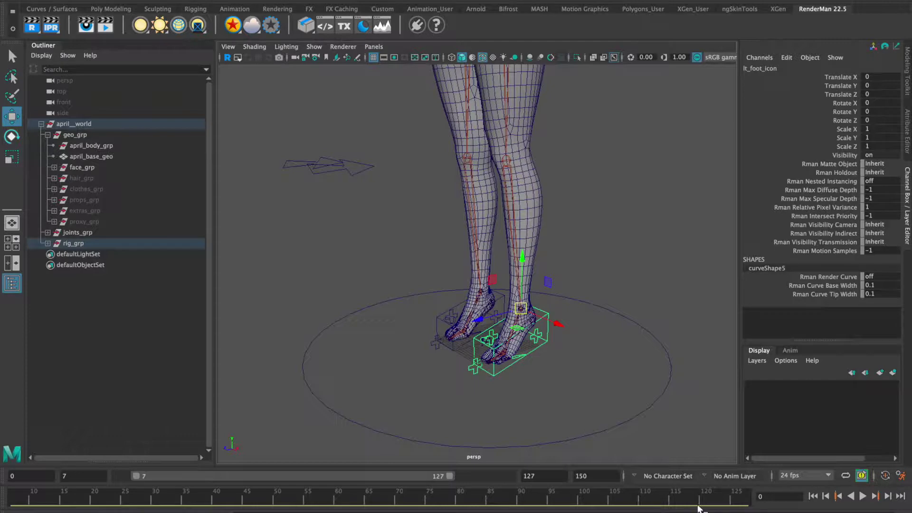
Step: Test-rotate the left toe control lt_toe_icon about 30.7 degrees in X, and undo the rotation
left_click_drag(604, 312, 558, 346, "alt")
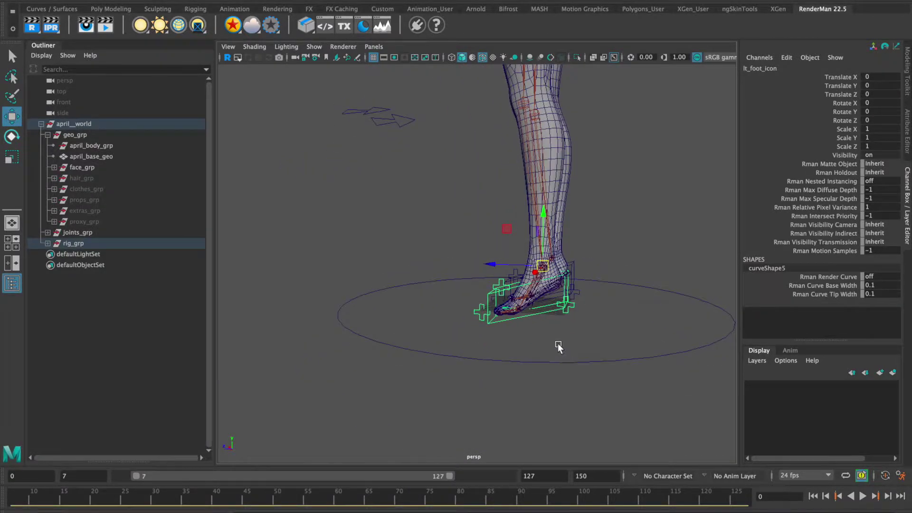
scroll(556, 347, "up", 5)
middle_click_drag(560, 399, 532, 308, "alt")
left_click_drag(532, 308, 578, 353, "alt")
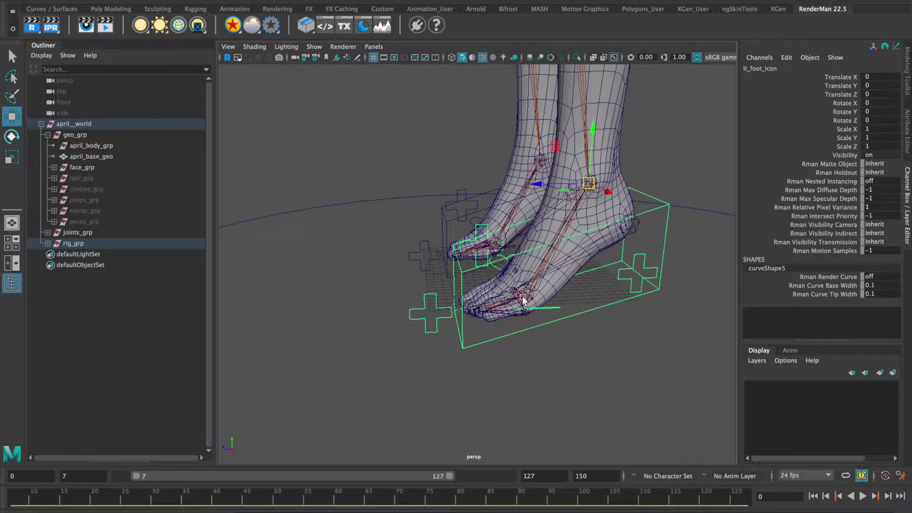
left_click(419, 310)
key("e")
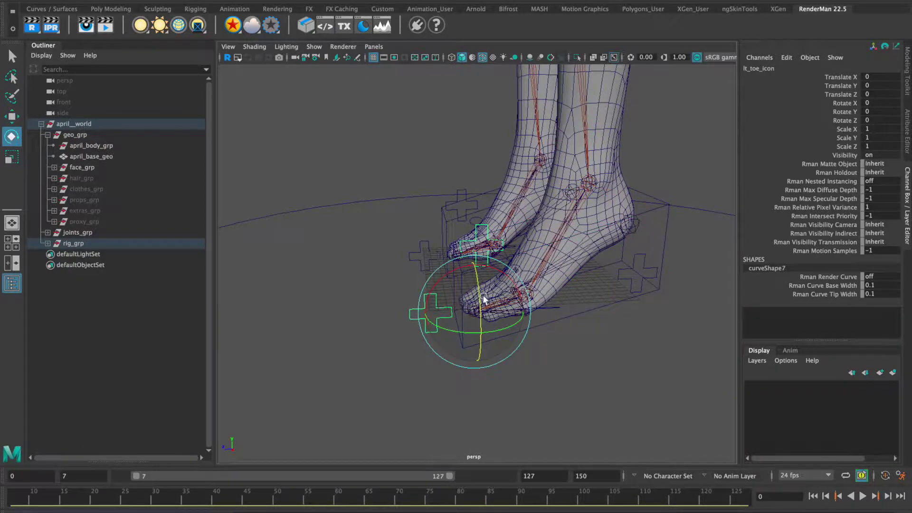
mouse_move(417, 305)
left_mouse_down()
mouse_move(438, 281)
mouse_move(413, 291)
left_mouse_up()
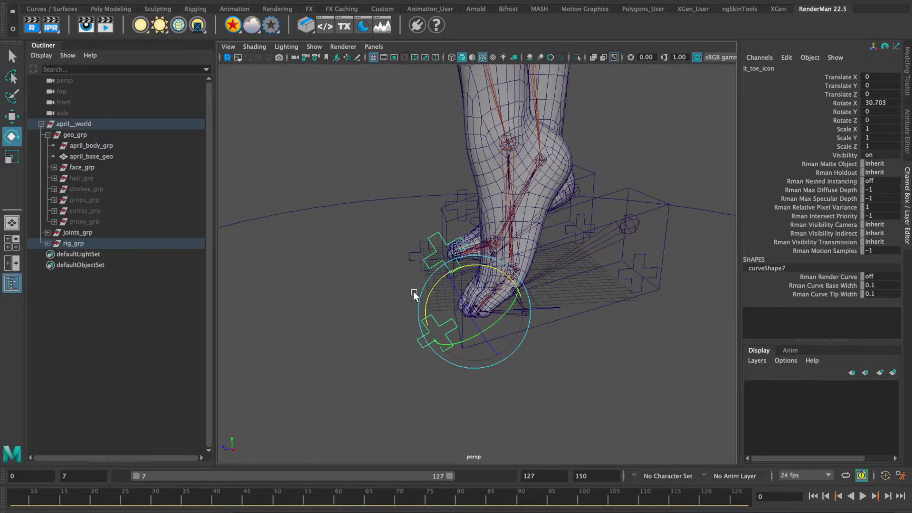
key("z")
Step: Test-move the left foot control lt_foot_icon slightly upward, and undo the move
left_click(495, 267)
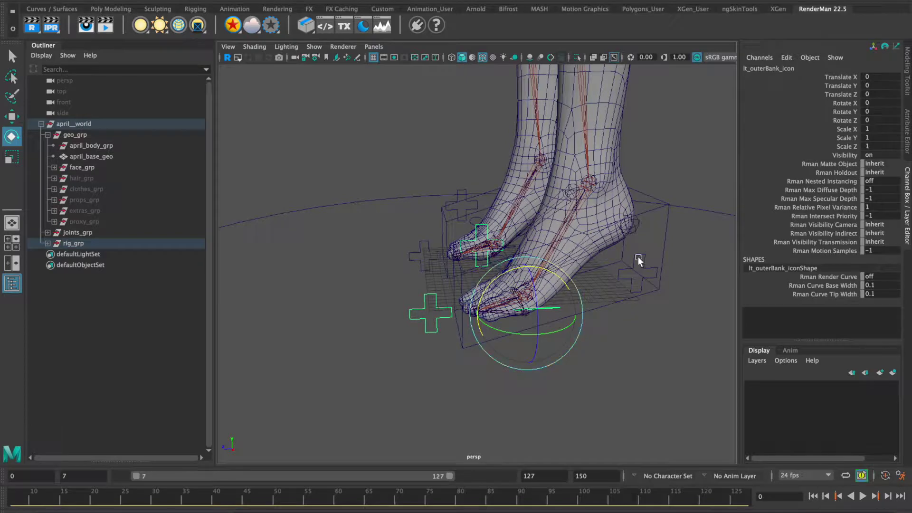
left_click(662, 224)
key("w")
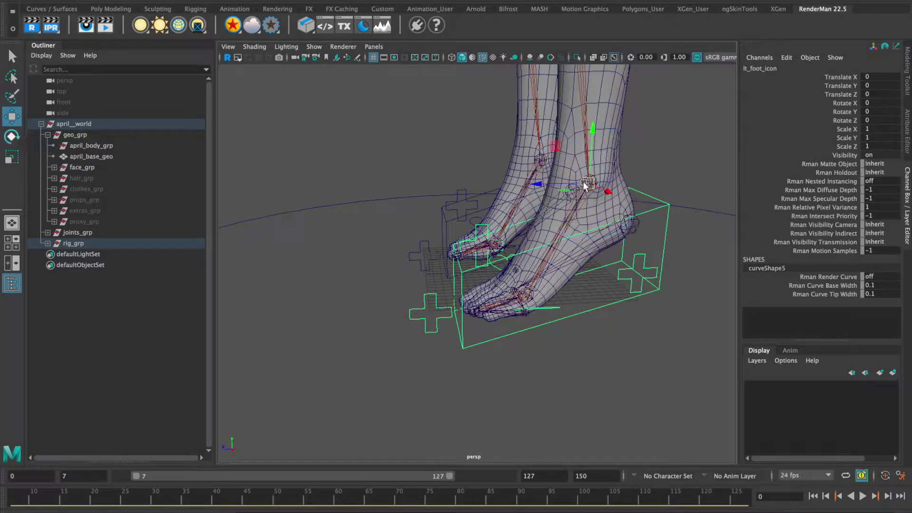
left_click_drag(594, 163, 596, 161)
key("z")
Step: Test-rotate the left outer bank control lt_outerBank_icon beside the foot, and undo the rotation
left_click_drag(557, 300, 533, 291, "alt")
left_click(539, 287)
left_click(533, 298)
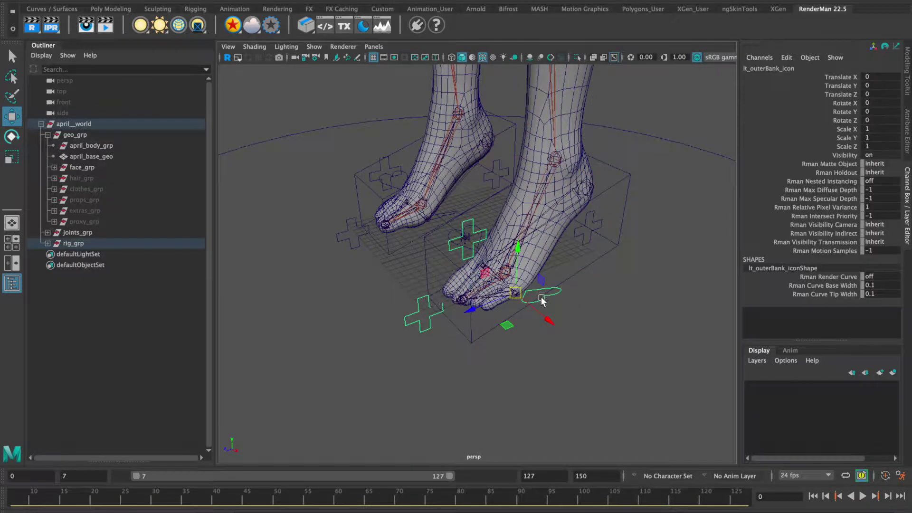
key("r")
key("e")
mouse_move(524, 280)
left_mouse_down()
mouse_move(539, 300)
mouse_move(529, 267)
left_mouse_up()
key("z")
Step: Test-move the circular control around the character's lower face, and undo the move
scroll(595, 233, "down", 5)
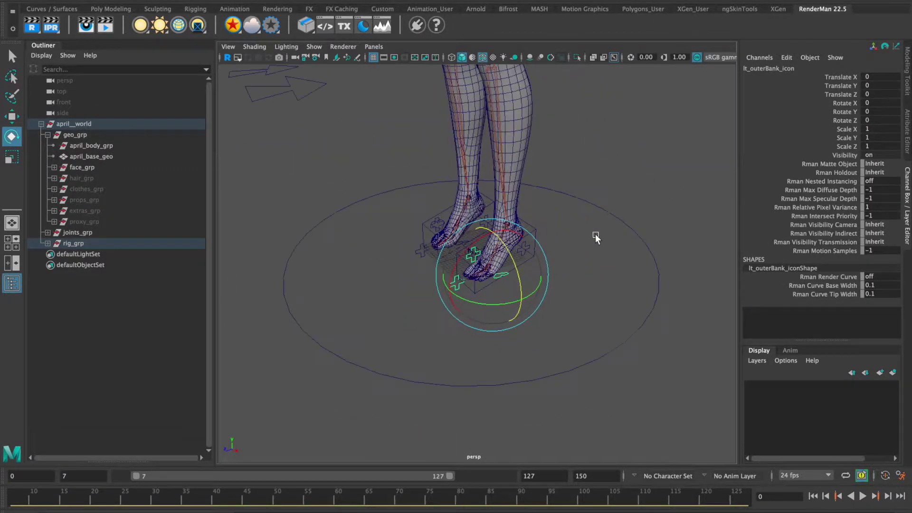
right_click_drag(448, 192, 416, 186, "alt")
left_click_drag(416, 187, 434, 195, "alt")
right_click_drag(433, 195, 446, 219, "alt")
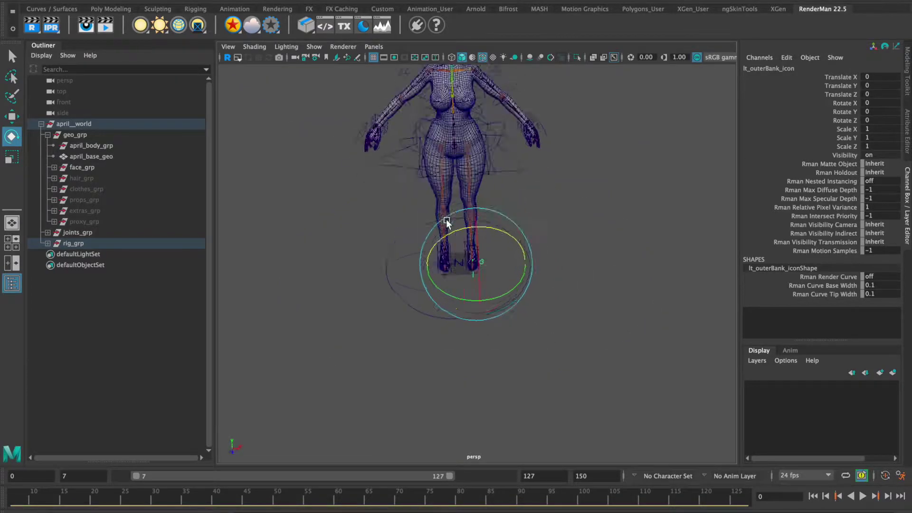
left_click_drag(446, 218, 465, 214, "alt")
middle_click_drag(464, 214, 468, 285, "alt")
scroll(469, 285, "up", 10)
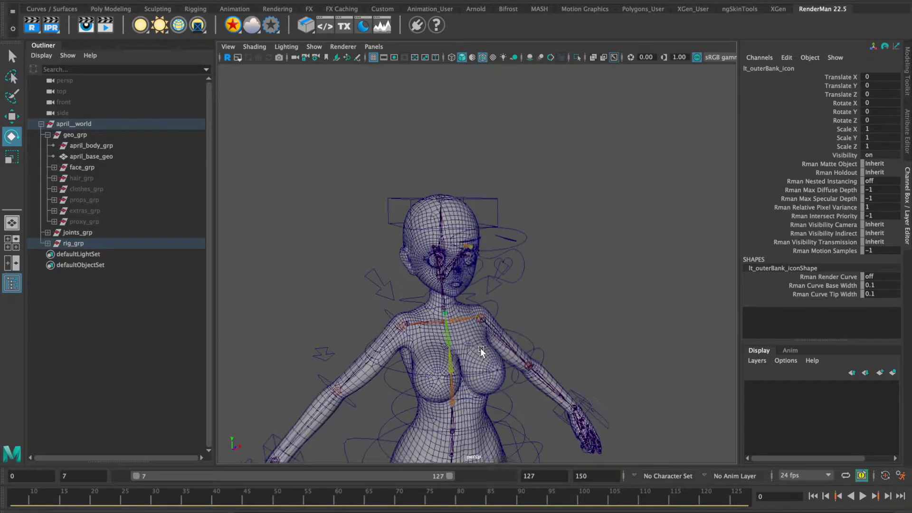
left_click_drag(469, 292, 489, 293, "alt")
middle_click_drag(490, 292, 497, 286, "alt")
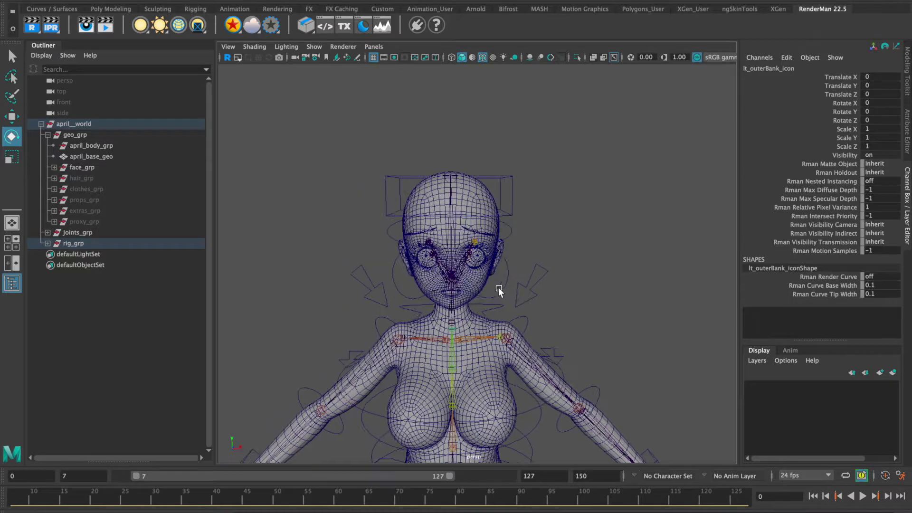
left_click(505, 288)
key("w")
left_click_drag(457, 272, 441, 292)
key("z")
Step: Test-move the eyelash control ct_eyelash_icon about 0.485 upward in Y, and undo the move
left_click(556, 229)
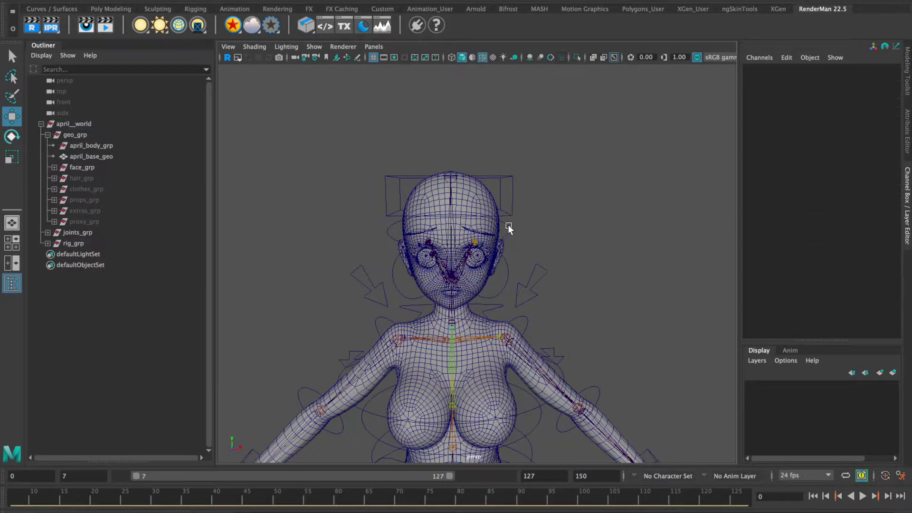
left_click(507, 225)
mouse_move(451, 229)
left_mouse_down()
mouse_move(461, 249)
mouse_move(451, 228)
left_mouse_up()
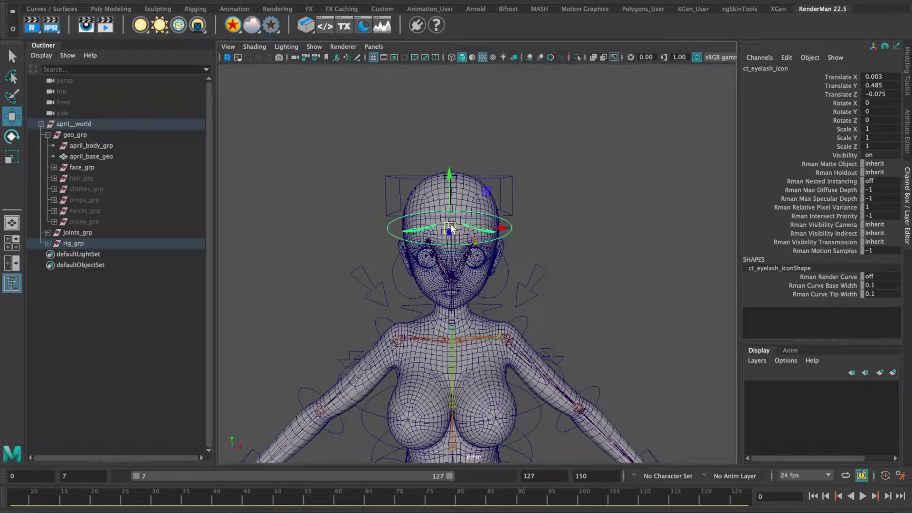
key("z")
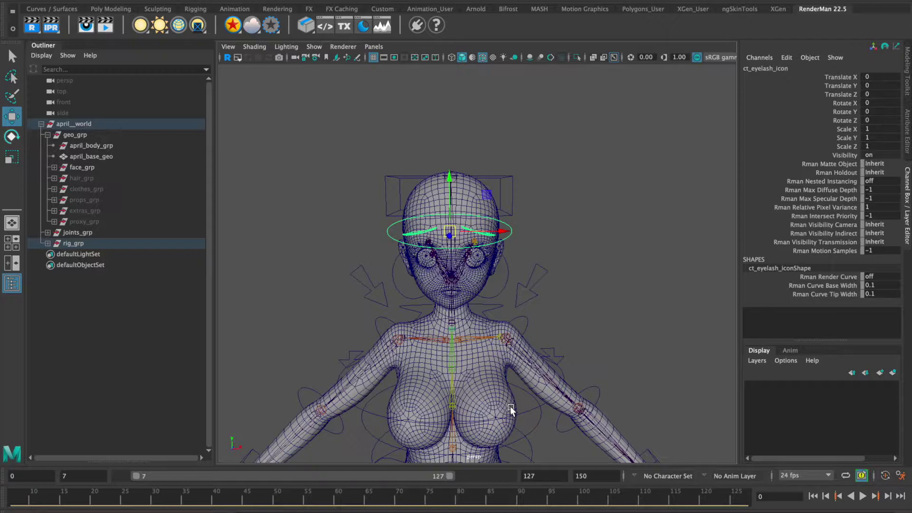
left_click_drag(562, 343, 529, 376, "alt")
right_click_drag(529, 375, 496, 389, "alt")
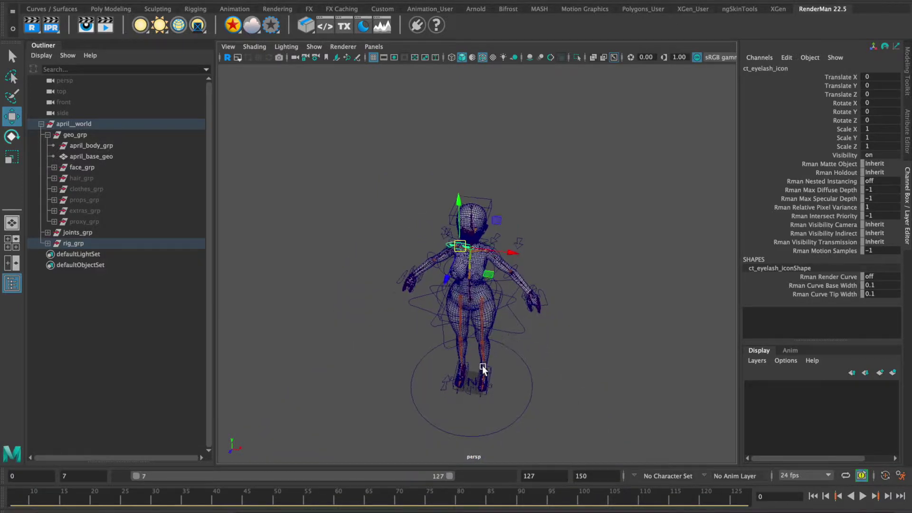